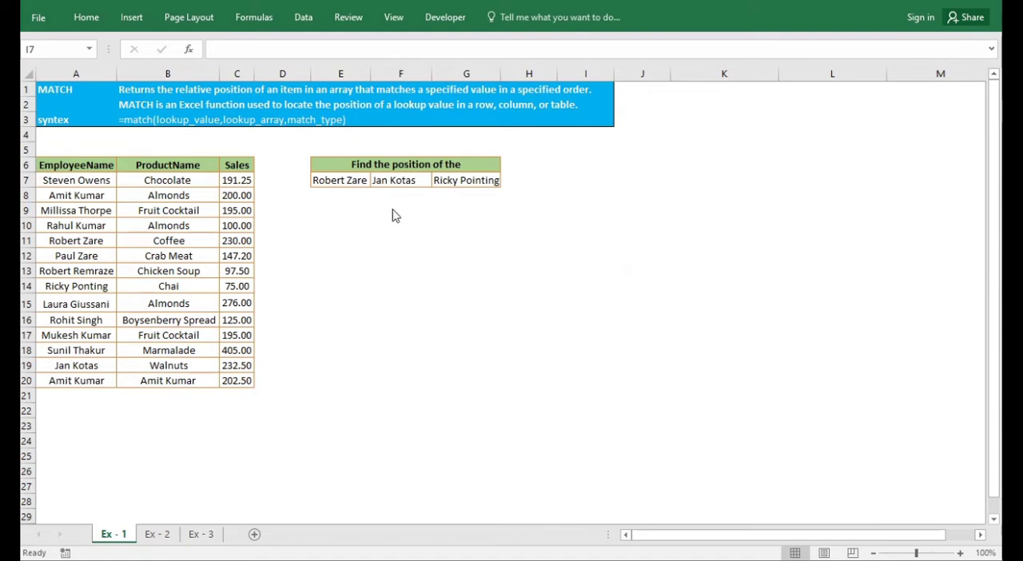
# Review the MATCH function description in rows 1 and 2 and the EmployeeName, ProductName and Sales table
pyautogui.click(387, 238)
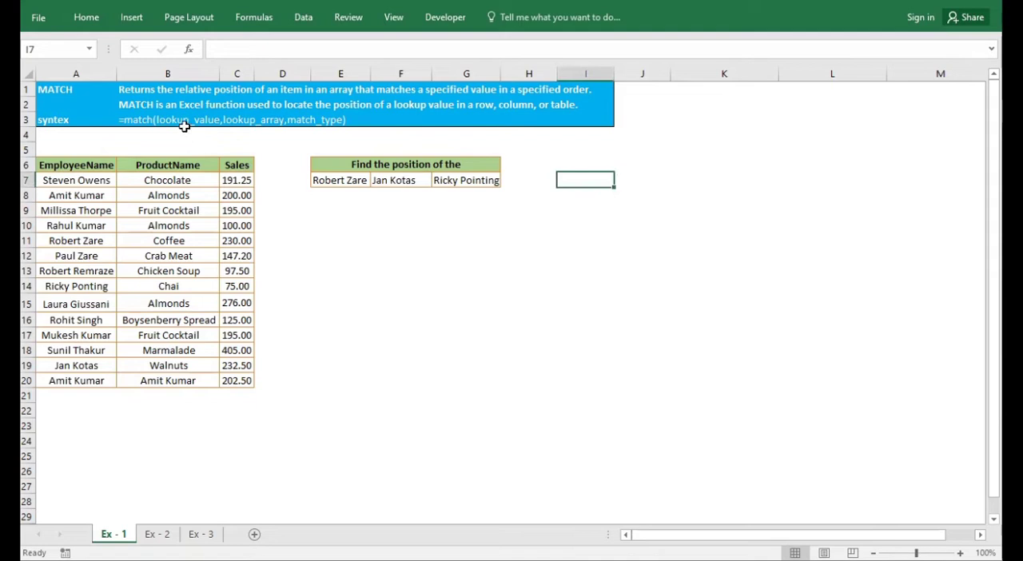
pyautogui.click(150, 103)
pyautogui.moveTo(122, 89); pyautogui.dragTo(528, 97)
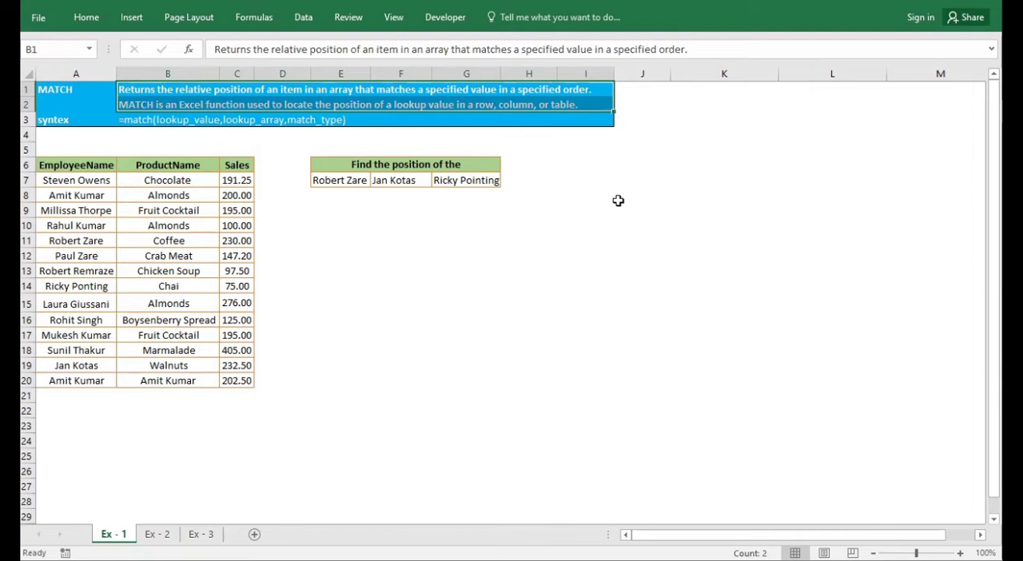
pyautogui.click(617, 201)
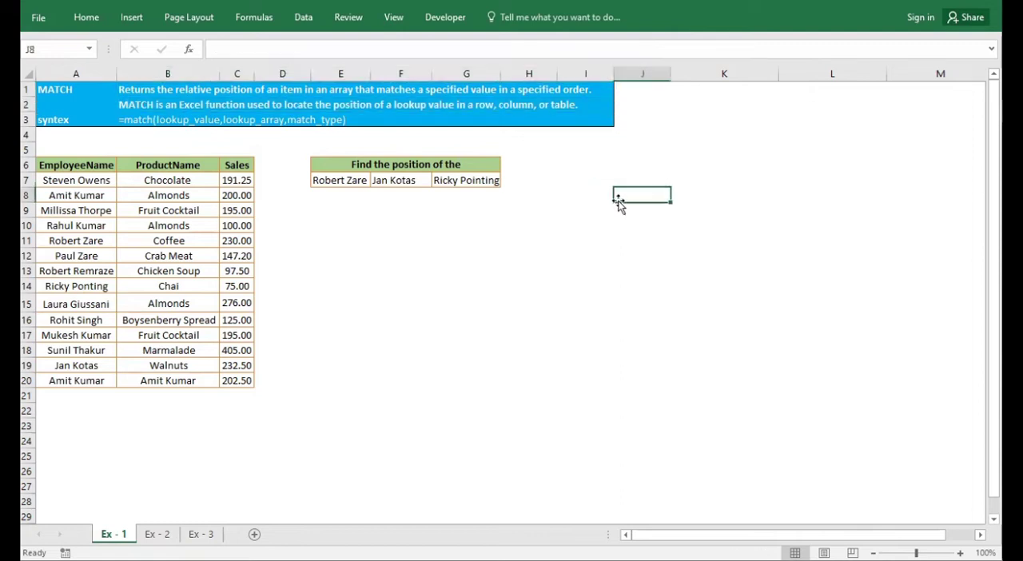
pyautogui.moveTo(125, 104); pyautogui.dragTo(568, 104)
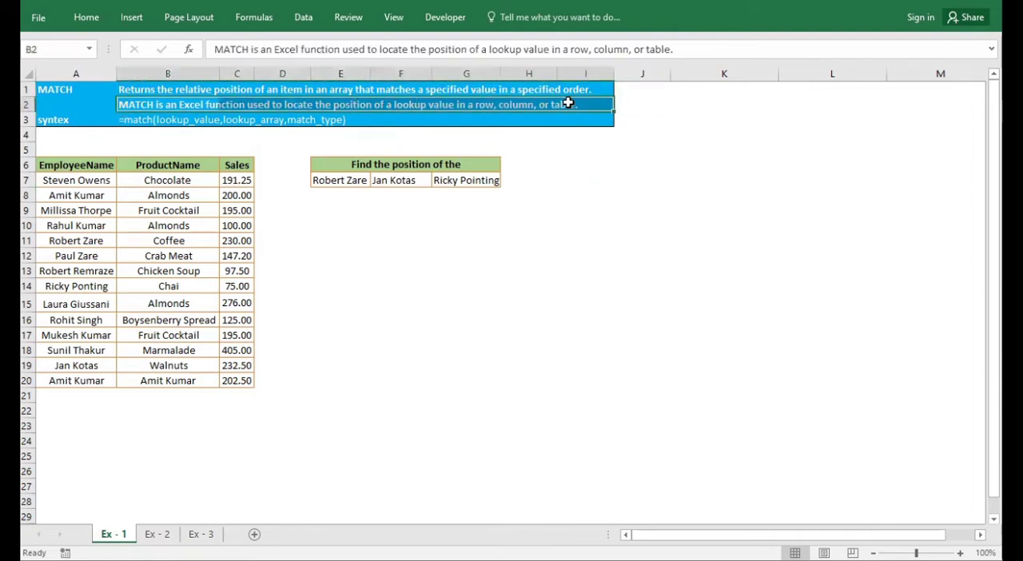
pyautogui.click(541, 254)
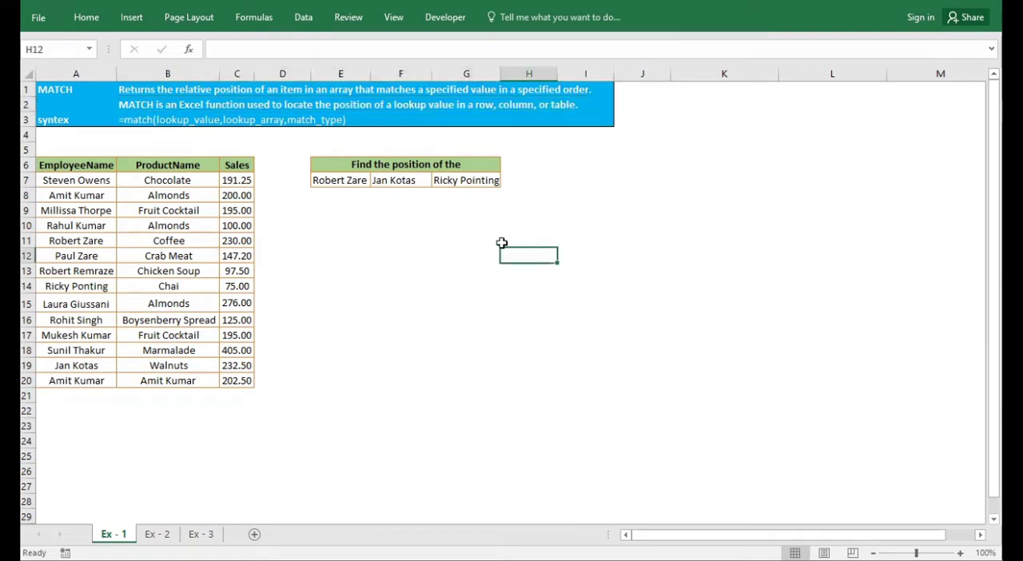
pyautogui.moveTo(76, 180); pyautogui.dragTo(75, 379)
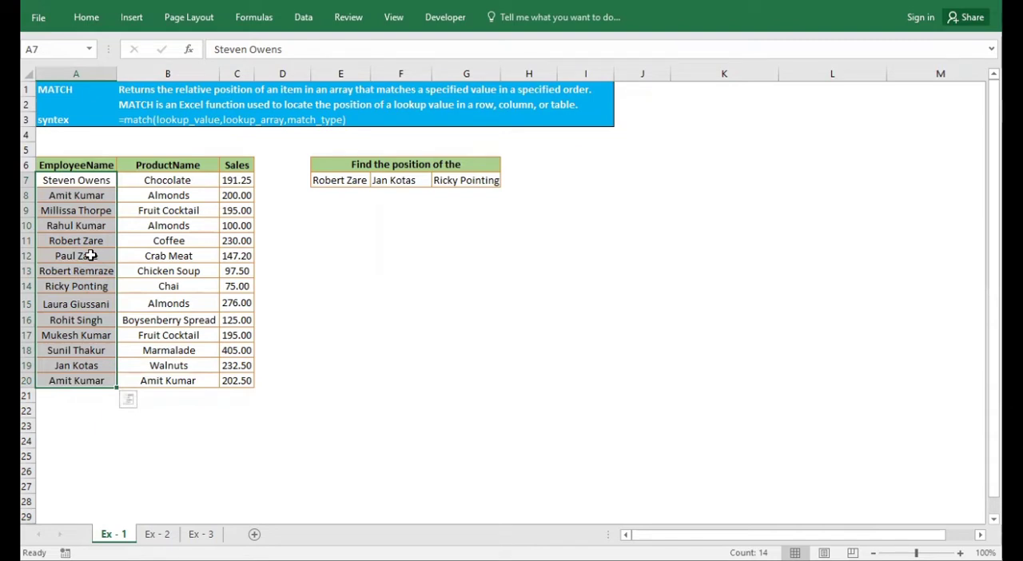
pyautogui.click(361, 300)
pyautogui.click(82, 163)
pyautogui.moveTo(81, 164); pyautogui.dragTo(232, 162)
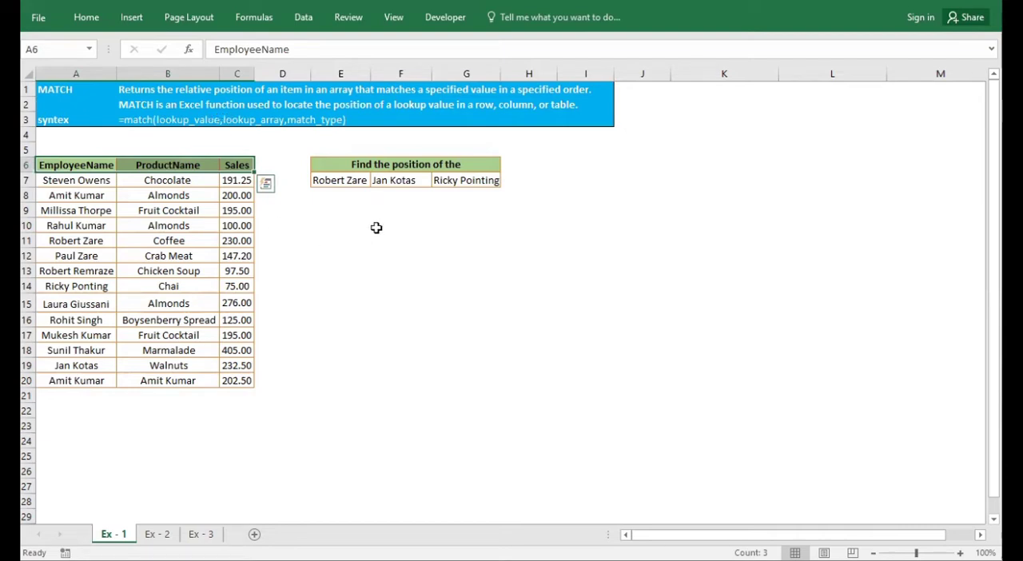
pyautogui.click(376, 226)
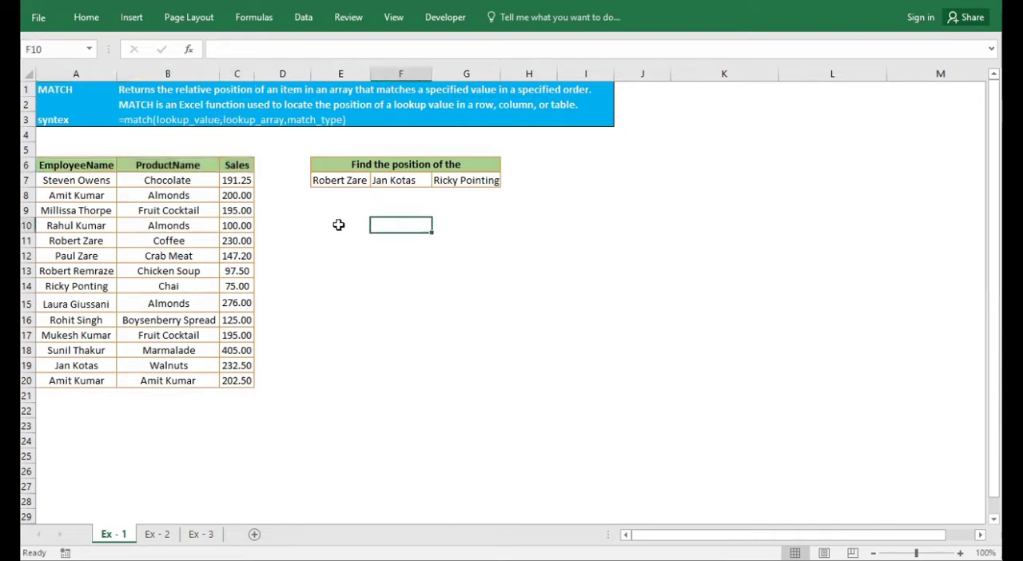
# Examine the MATCH syntax in B3, the lookup names in E7:G7 and the EmployeeName list
pyautogui.click(63, 120)
pyautogui.click(134, 118)
pyautogui.moveTo(144, 120); pyautogui.dragTo(363, 118)
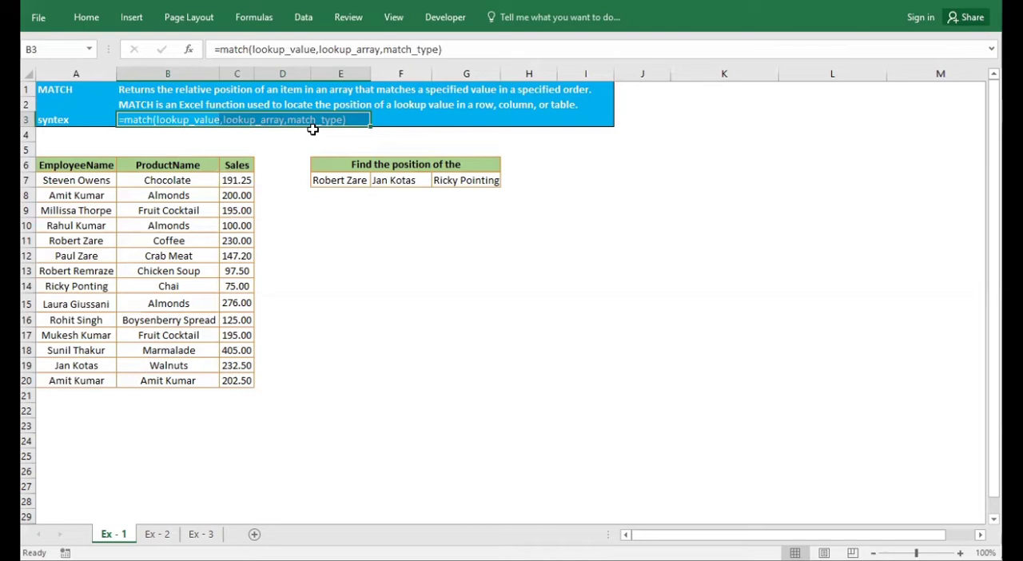
pyautogui.click(339, 200)
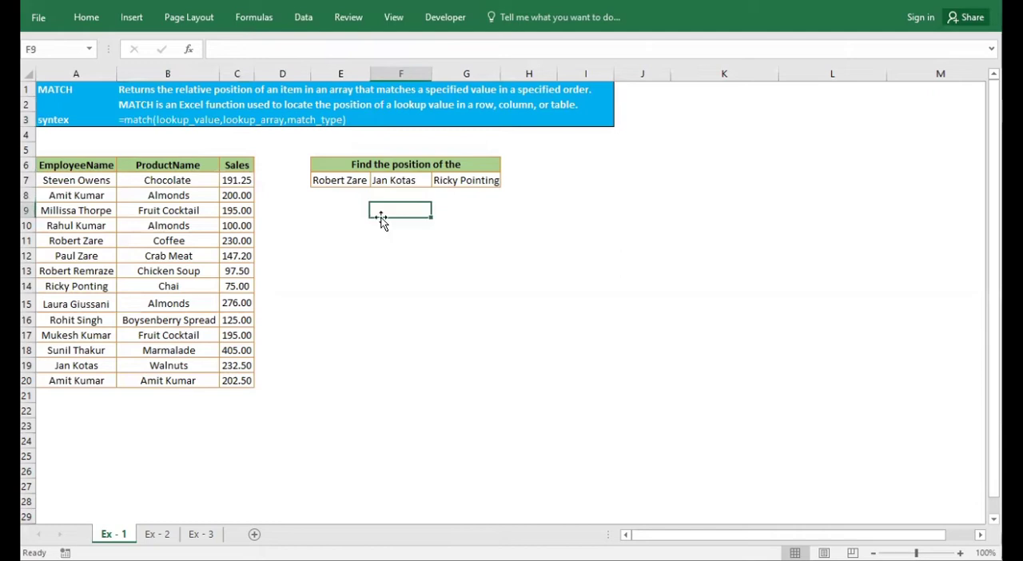
pyautogui.moveTo(338, 183); pyautogui.dragTo(459, 200)
pyautogui.click(465, 244)
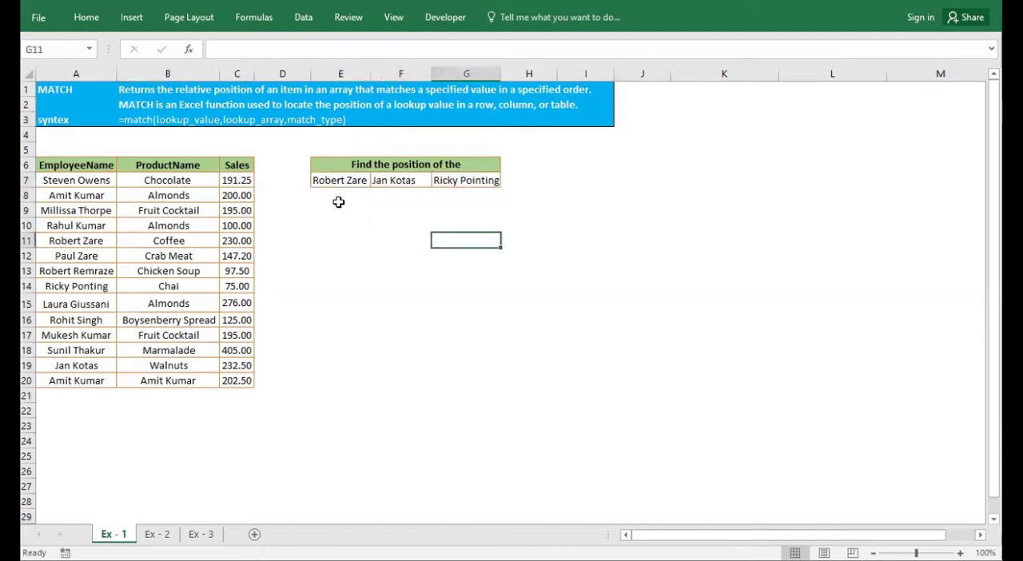
pyautogui.click(338, 195)
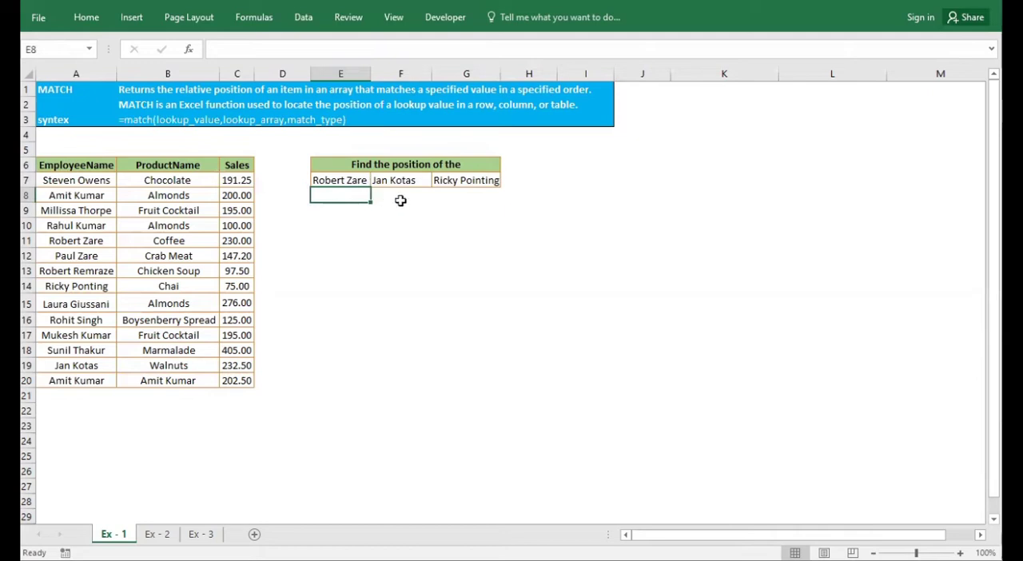
pyautogui.moveTo(103, 183); pyautogui.dragTo(92, 384)
# Start a MATCH formula in E8 with E$7 as the lookup value, locking only its row
pyautogui.click(348, 196)
pyautogui.write('=mat')
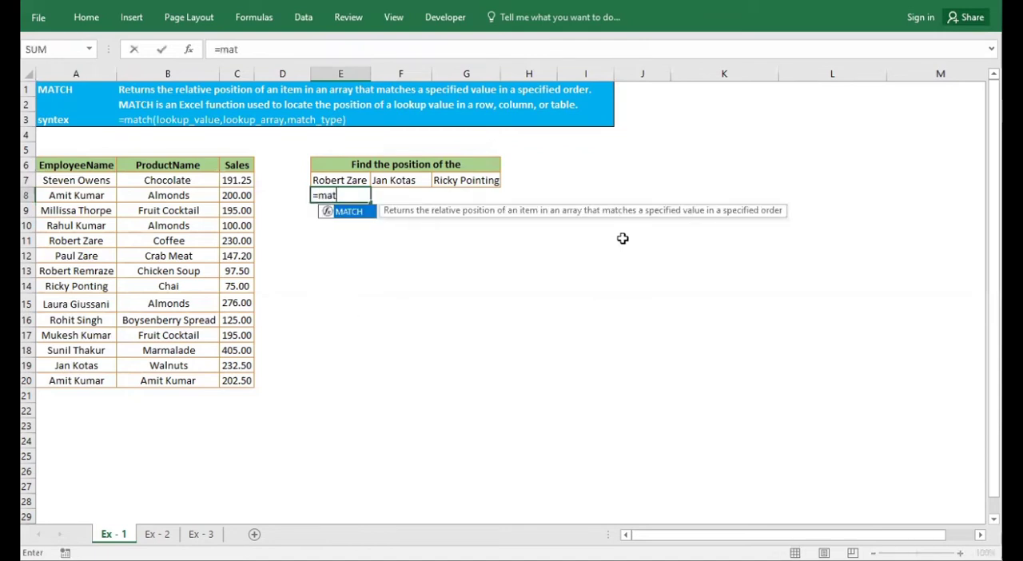
pyautogui.press('Tab')
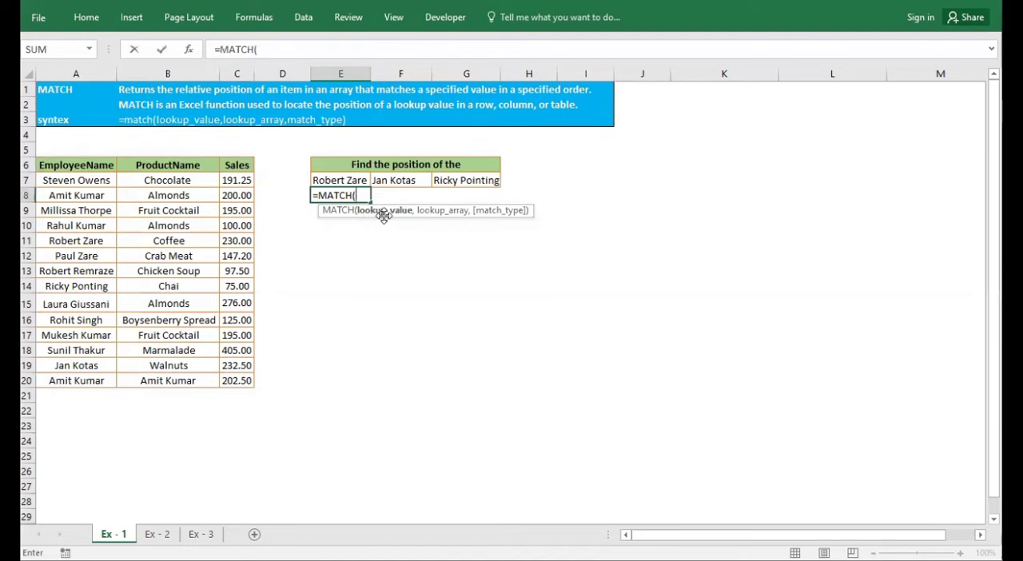
pyautogui.click(349, 181)
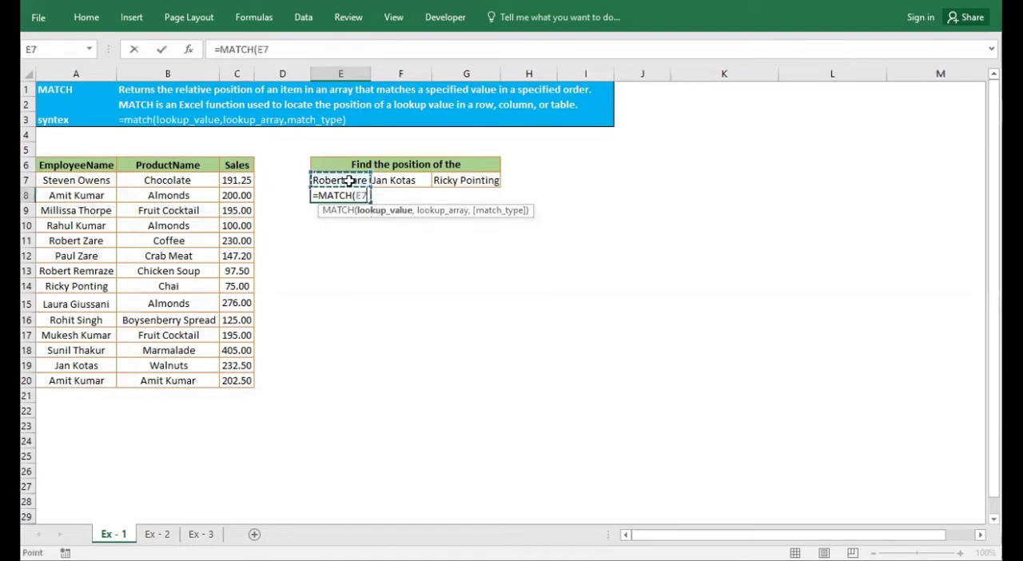
pyautogui.write(',')
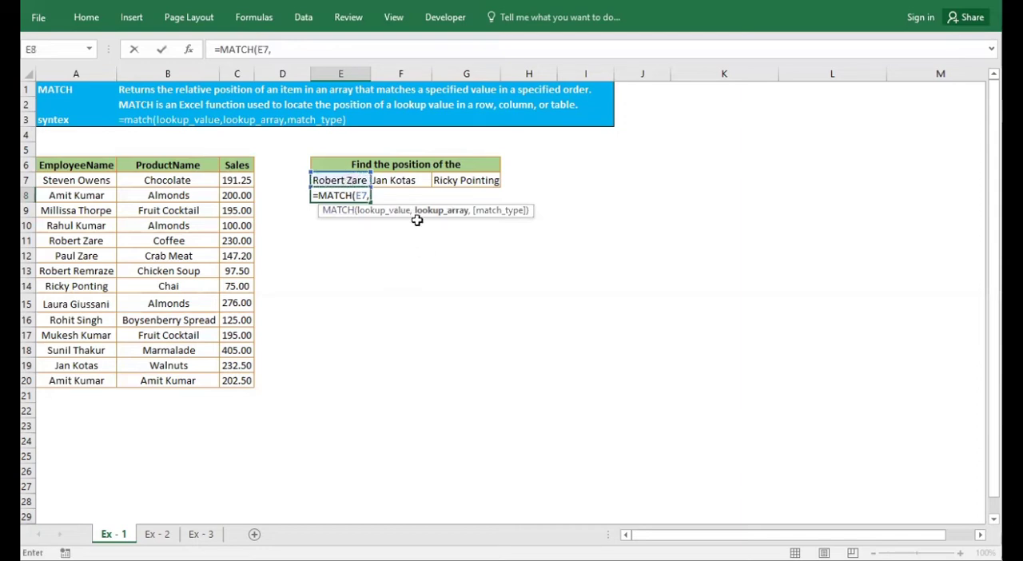
pyautogui.press('BackSpace')
pyautogui.press('F4')
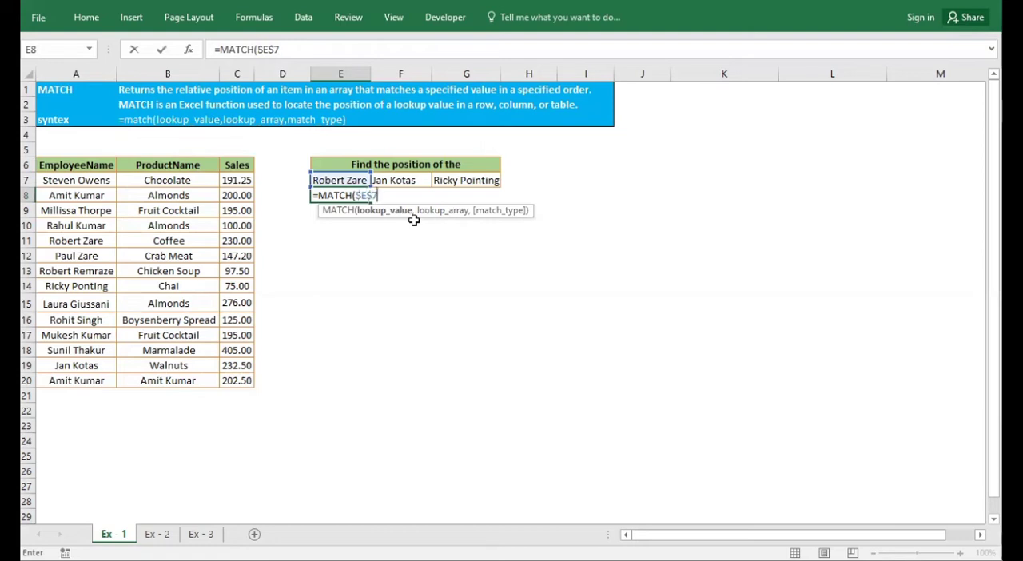
pyautogui.press('F4')
pyautogui.write(',')
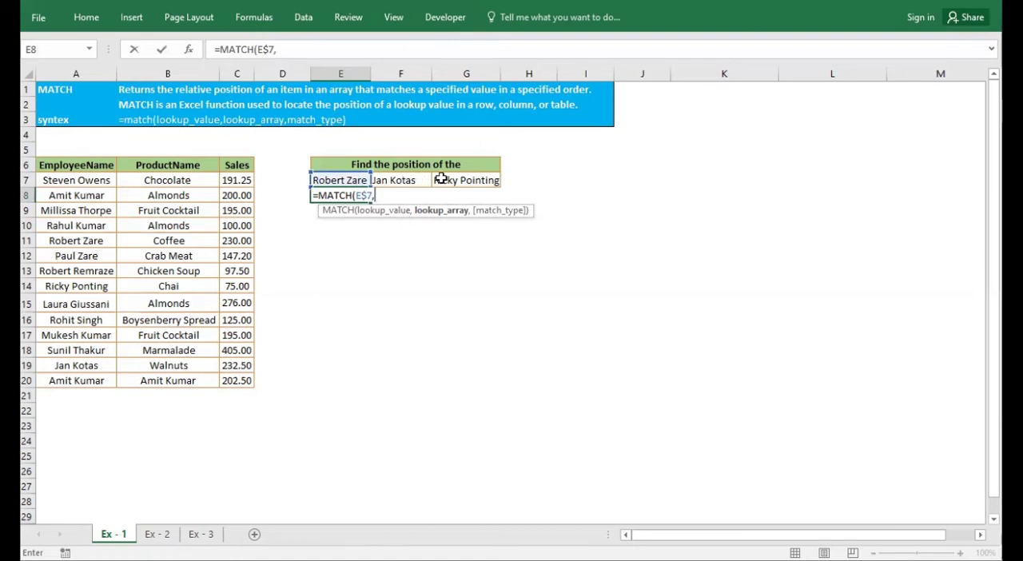
# Complete the E8 formula with the absolute lookup array $A$7:$A$20 and match type 0 for an exact match
pyautogui.moveTo(60, 181); pyautogui.dragTo(55, 383)
pyautogui.press('F4')
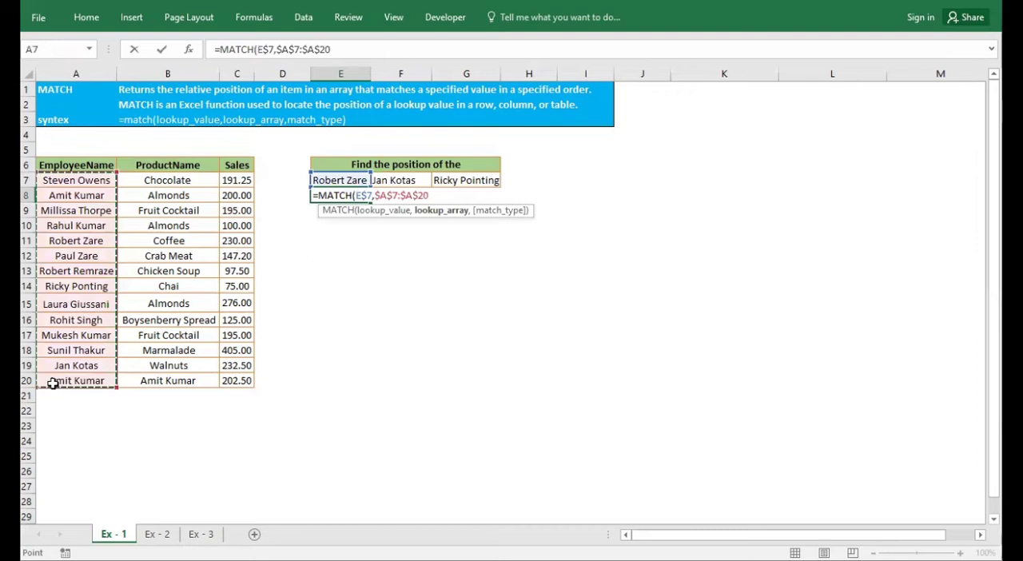
pyautogui.write(',')
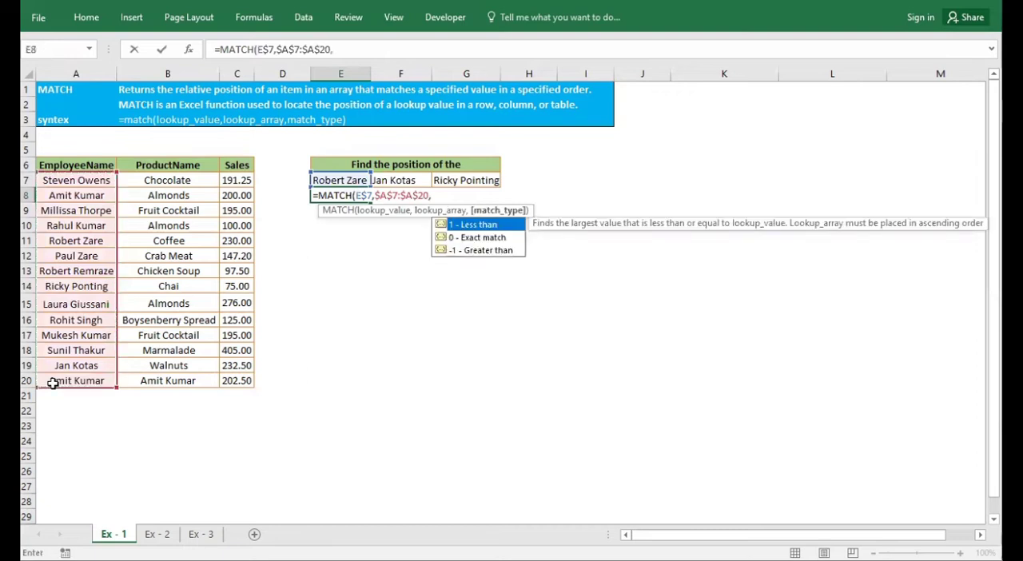
pyautogui.press('Down')
pyautogui.press('Down')
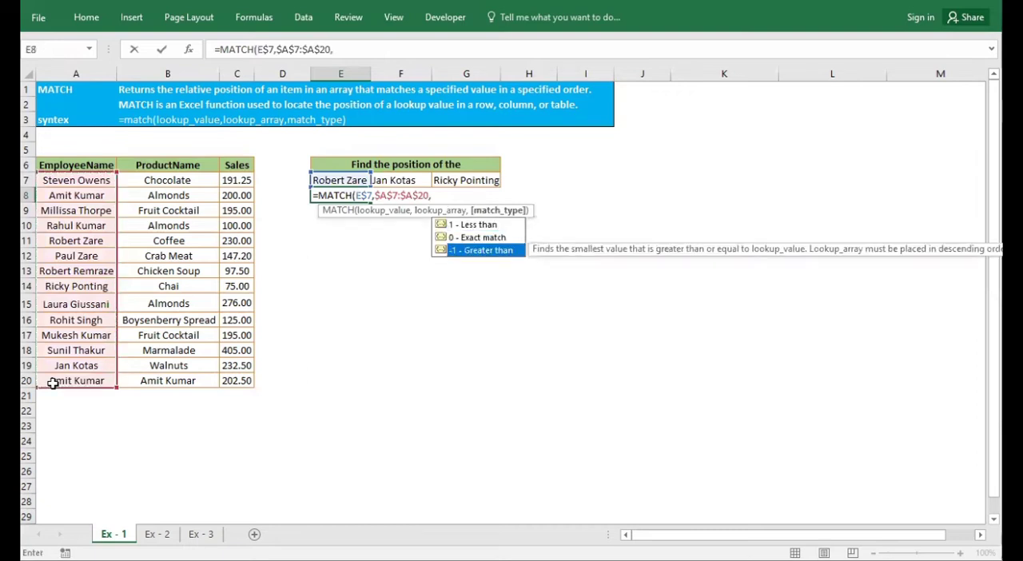
pyautogui.press('Up')
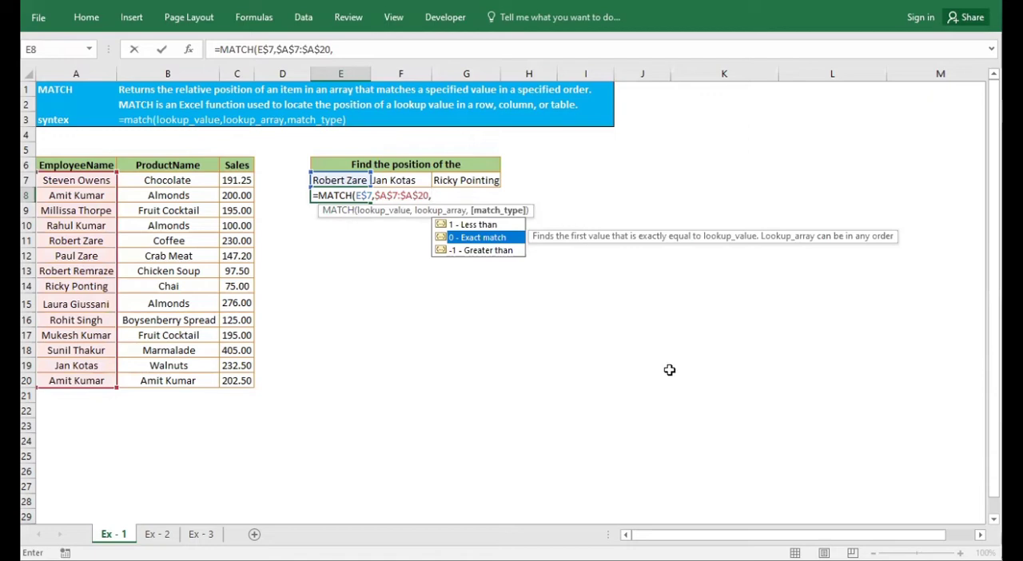
pyautogui.write('0')
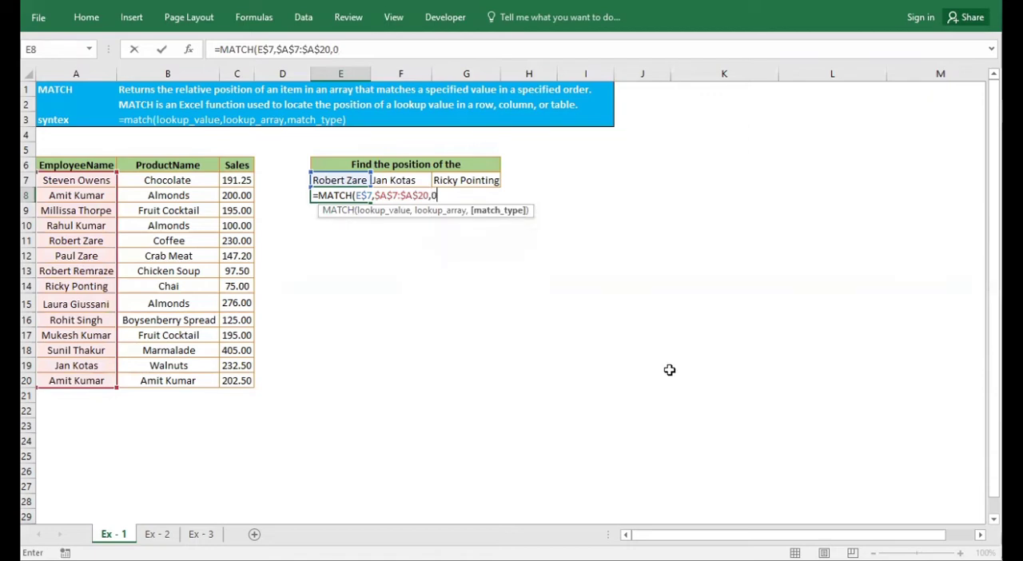
pyautogui.write(')')
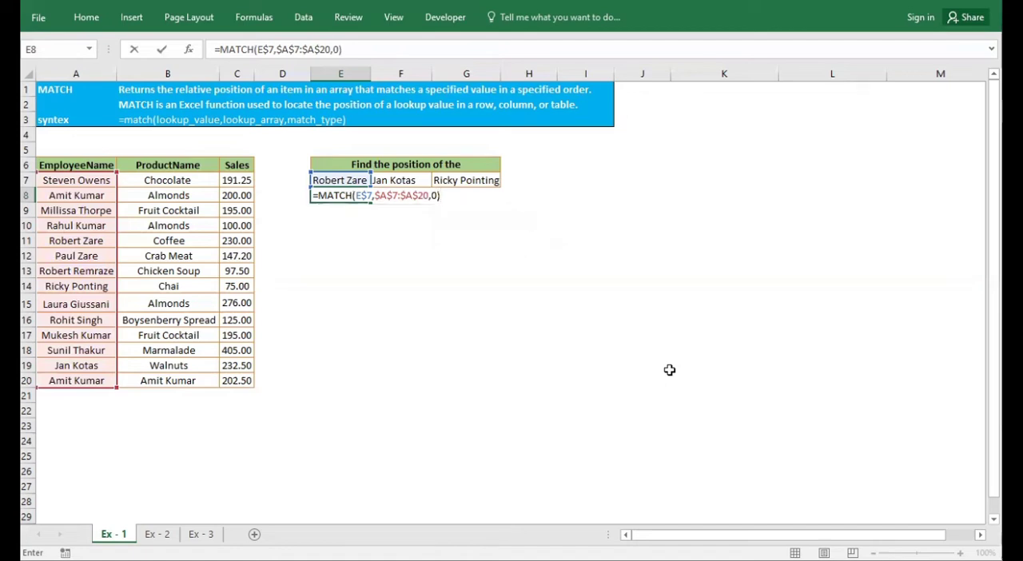
pyautogui.press('Return')
pyautogui.press('Up')
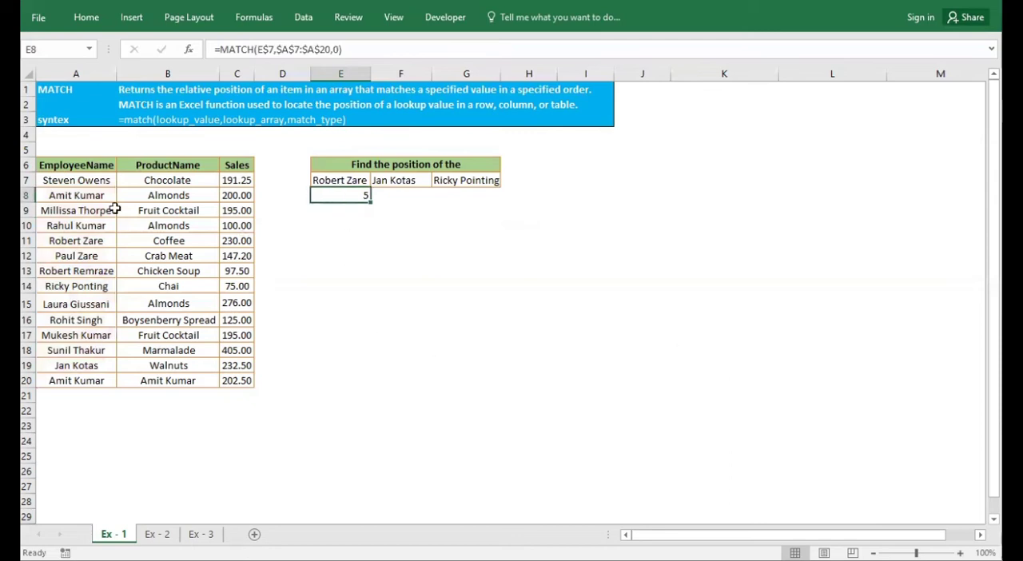
# Fill the MATCH formula from E8 across to G8 and check the copied formulas against the employee list
pyautogui.moveTo(76, 179); pyautogui.dragTo(76, 241)
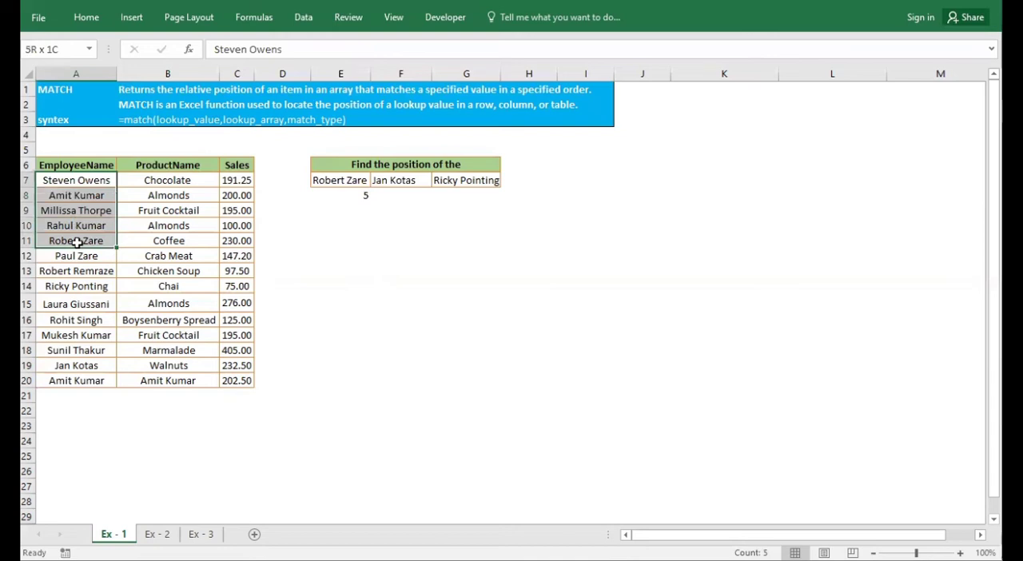
pyautogui.moveTo(360, 195); pyautogui.dragTo(471, 196)
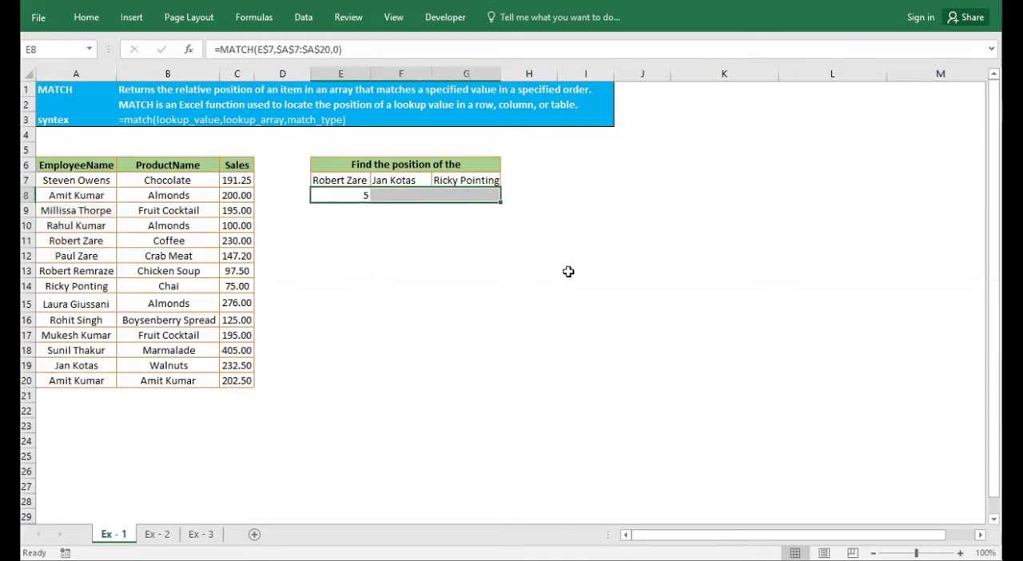
pyautogui.hotkey('ctrl', 'r')
pyautogui.click(459, 194)
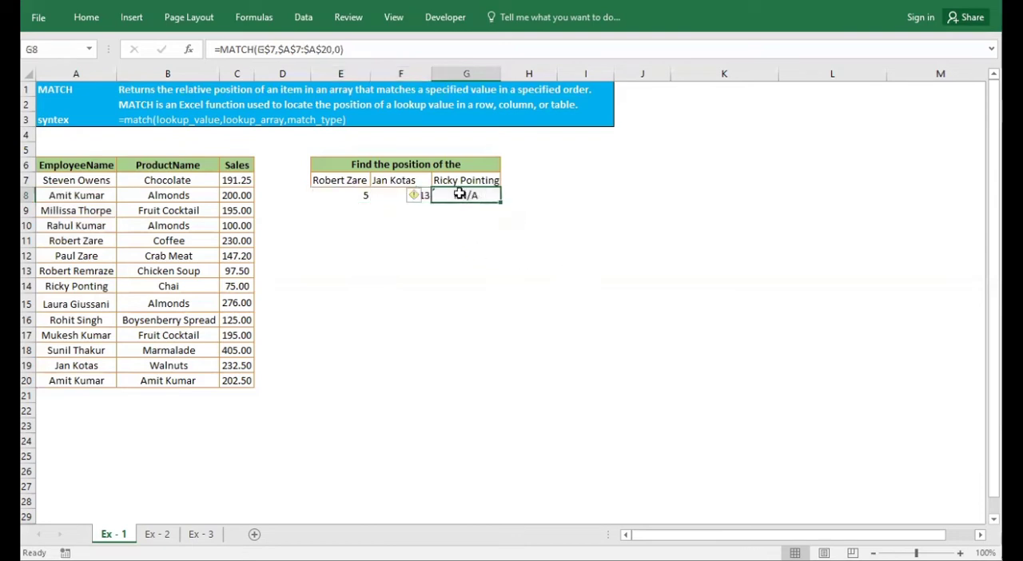
pyautogui.doubleClick(460, 194)
pyautogui.press('Escape')
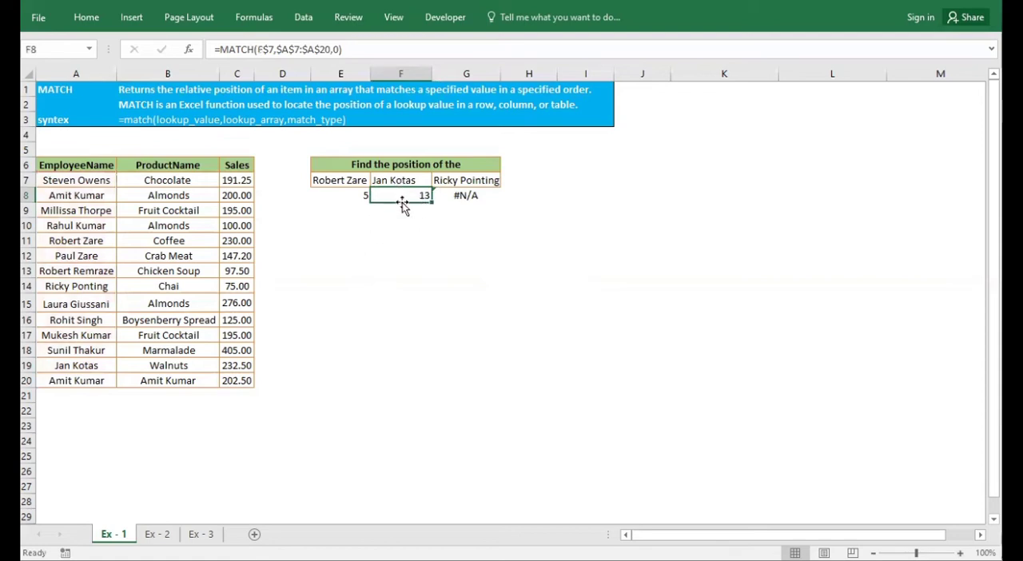
pyautogui.moveTo(51, 180); pyautogui.dragTo(62, 359)
# Search the sheet for the lookup name in G7 using Find
pyautogui.click(459, 180)
pyautogui.hotkey('ctrl', 'c')
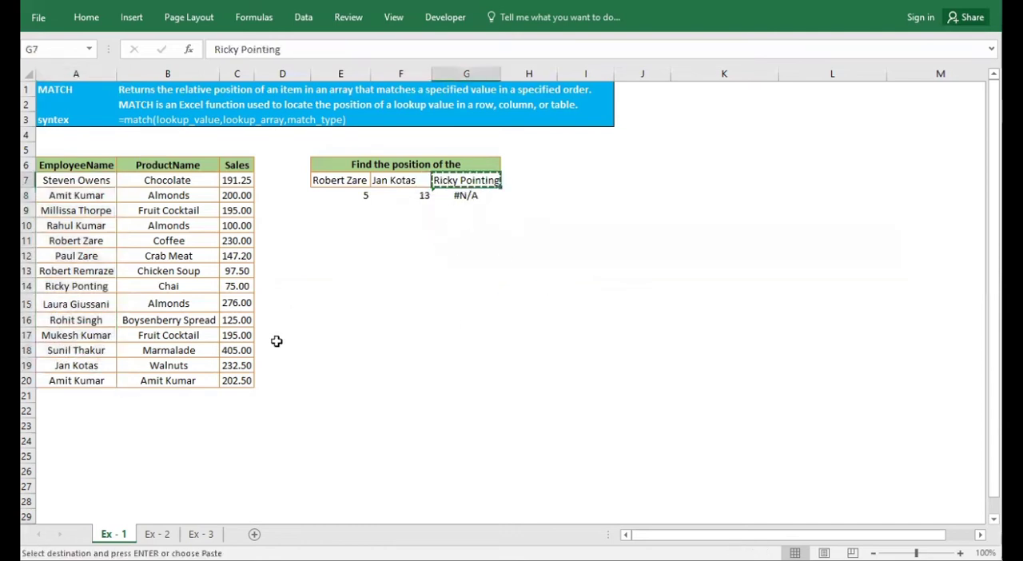
pyautogui.click(277, 342)
pyautogui.hotkey('ctrl', 'f')
pyautogui.hotkey('ctrl', 'v')
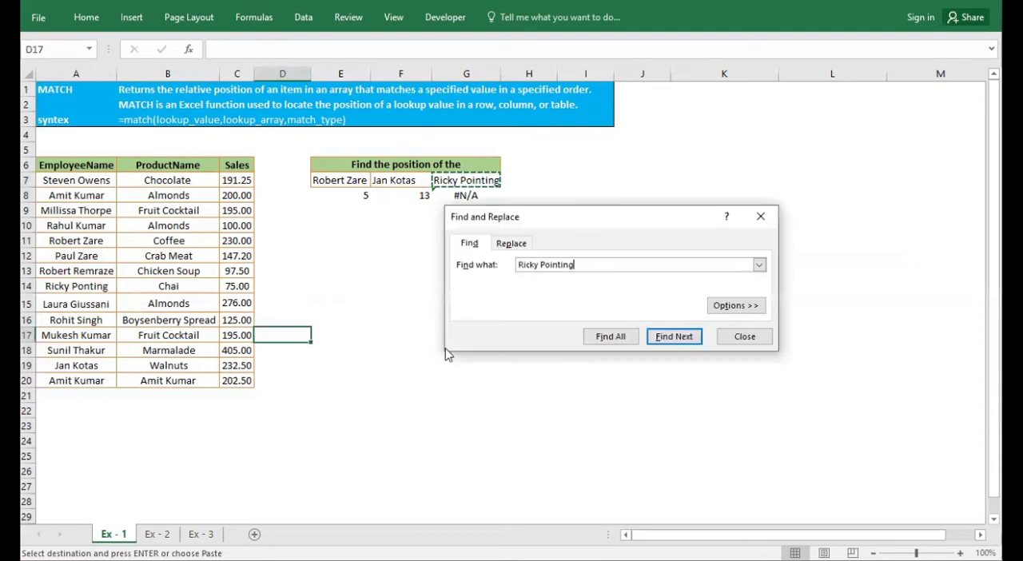
pyautogui.press('Return')
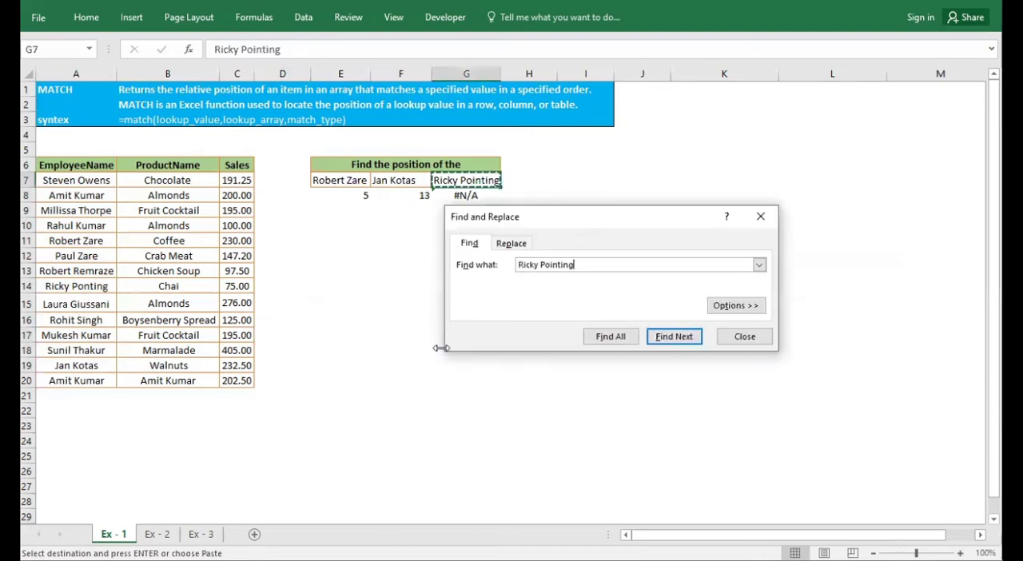
pyautogui.press('Escape')
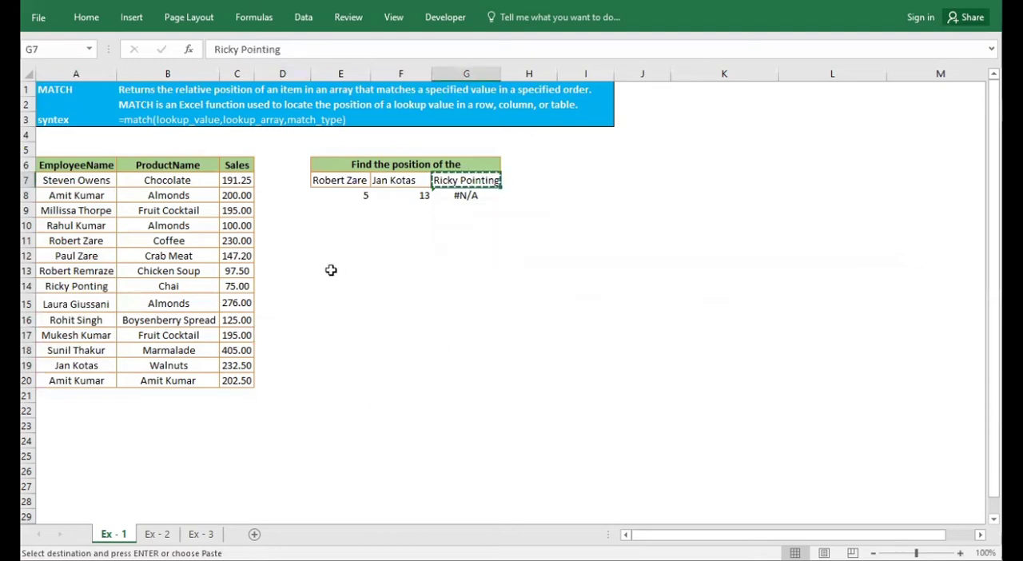
# Compare the G8 formula and the lookup name in G7 with the employee names in A7:A20
pyautogui.click(466, 195)
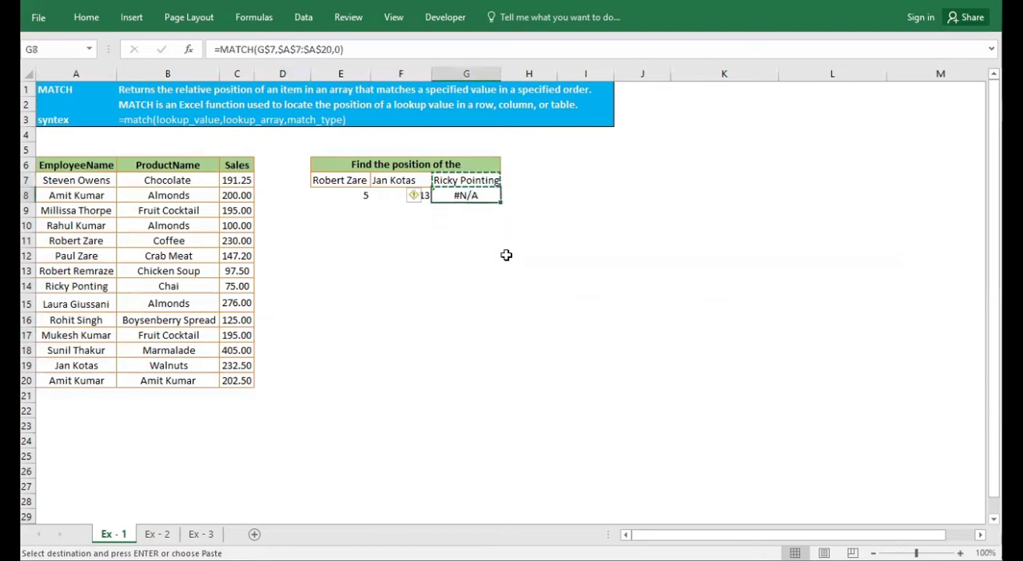
pyautogui.click(470, 181)
pyautogui.moveTo(76, 180); pyautogui.dragTo(67, 406)
pyautogui.click(76, 335)
pyautogui.click(602, 270)
pyautogui.click(478, 202)
pyautogui.click(450, 253)
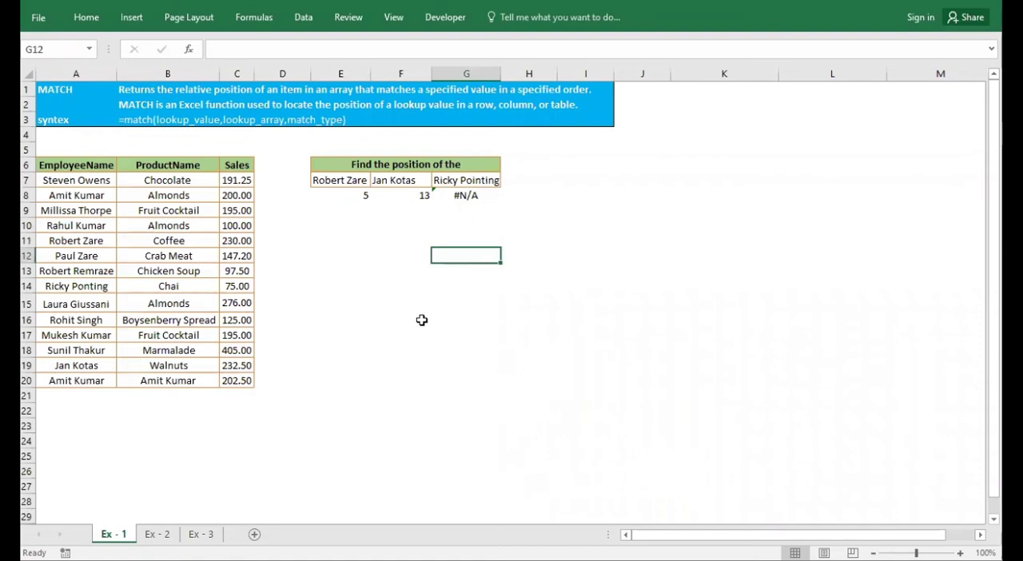
# Switch to sheet Ex - 2 and select the Result cell F3 beside the Hong Kong lookup value
pyautogui.click(158, 533)
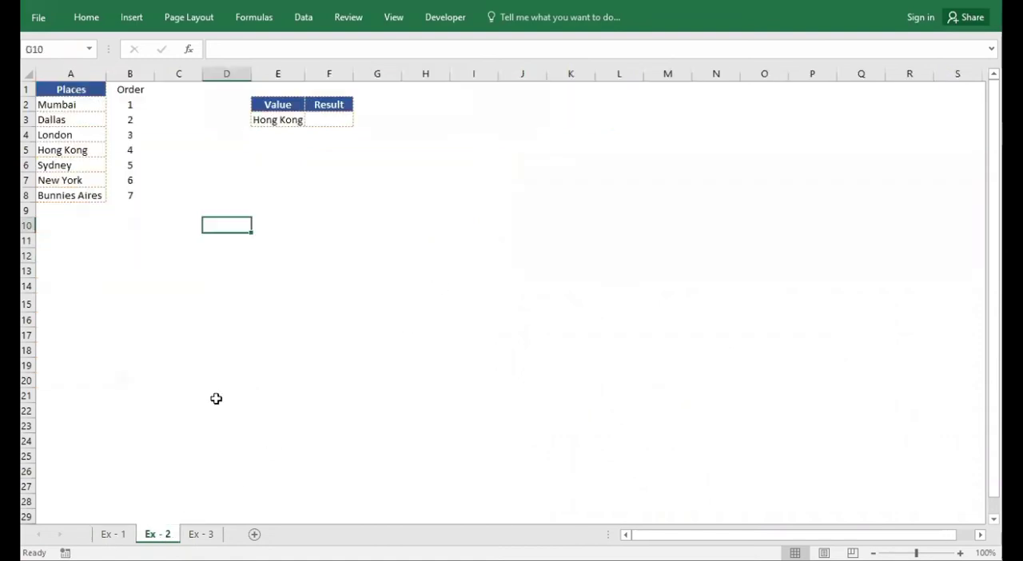
pyautogui.click(392, 211)
pyautogui.moveTo(279, 119); pyautogui.dragTo(340, 118)
pyautogui.click(325, 117)
pyautogui.click(336, 116)
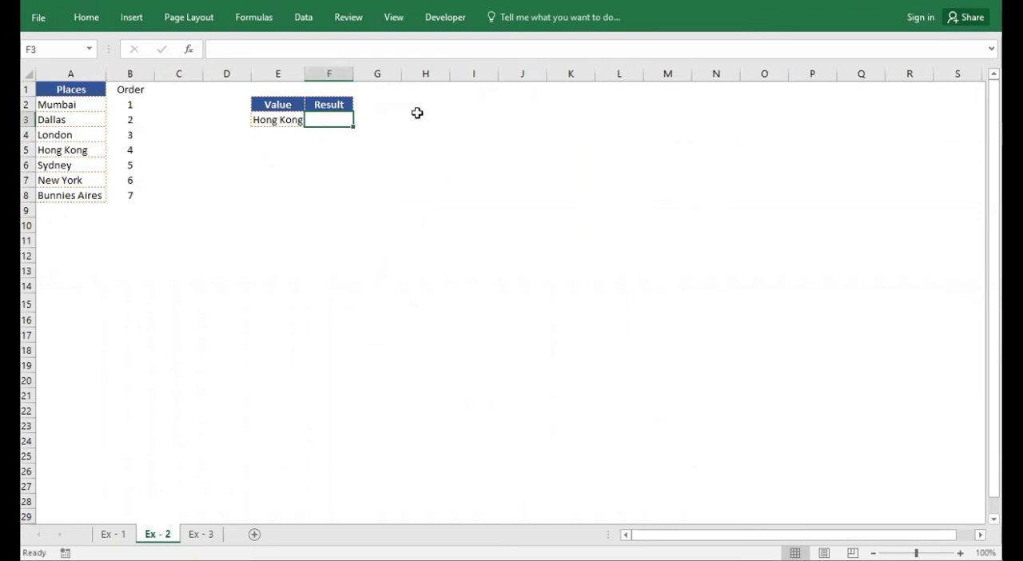
# Enter a MATCH formula in F3 with lookup value E3, lookup array A2:A8 and match type 0 for an exact match
pyautogui.write('=mat')
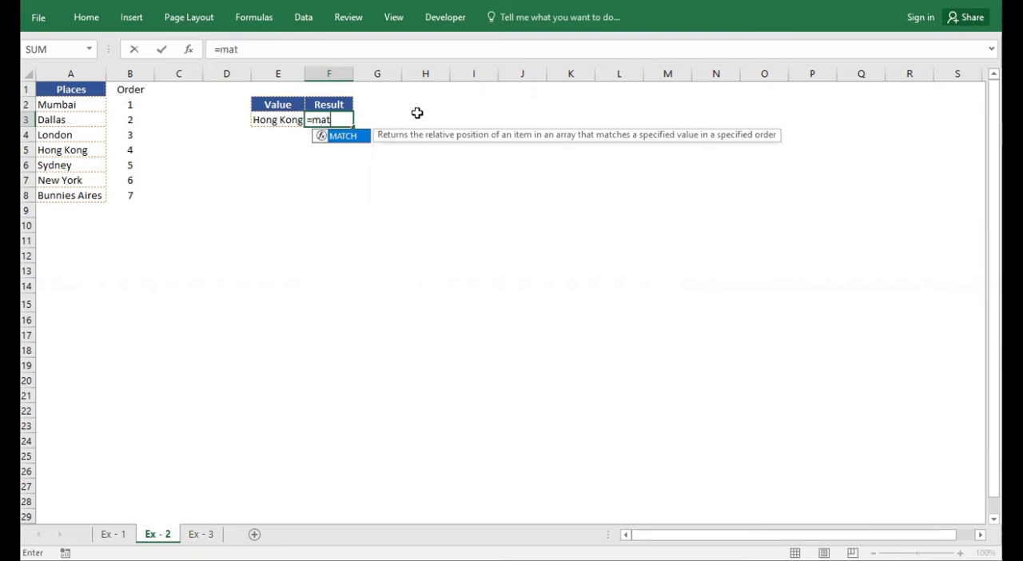
pyautogui.press('Tab')
pyautogui.press('Left')
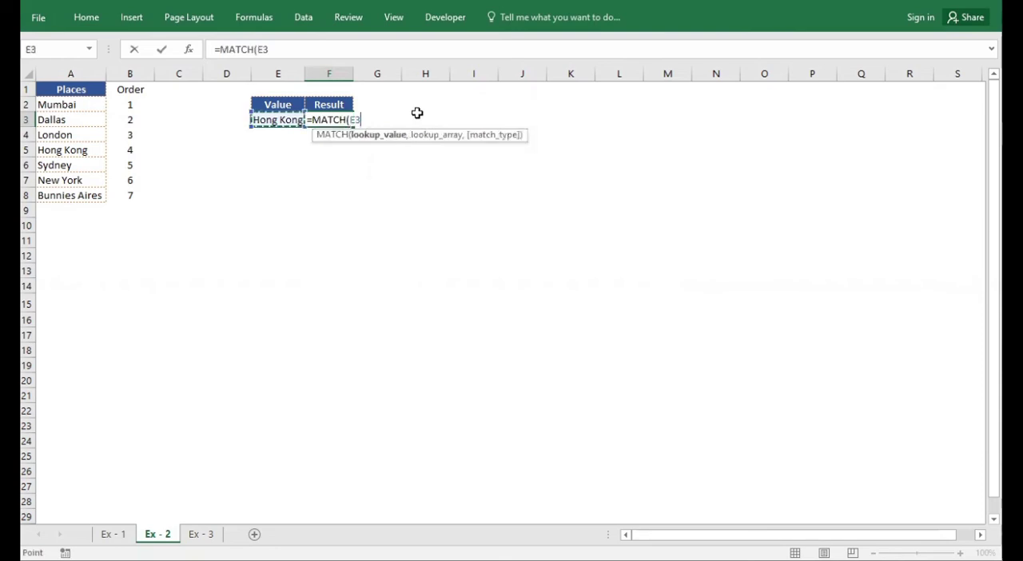
pyautogui.press('BackSpace')
pyautogui.press('BackSpace')
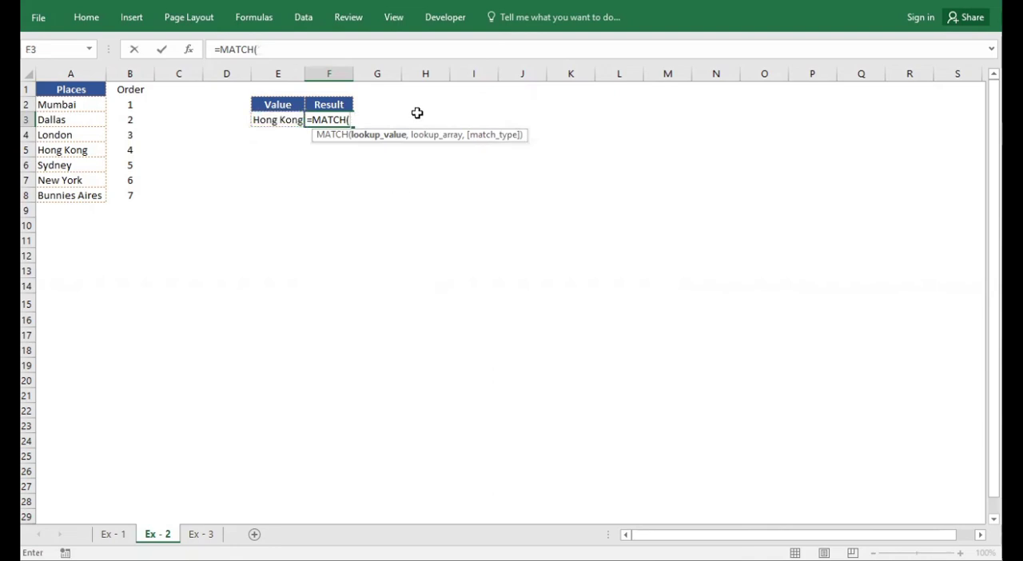
pyautogui.click(274, 120)
pyautogui.write(',')
pyautogui.moveTo(74, 104); pyautogui.dragTo(69, 196)
pyautogui.write(',')
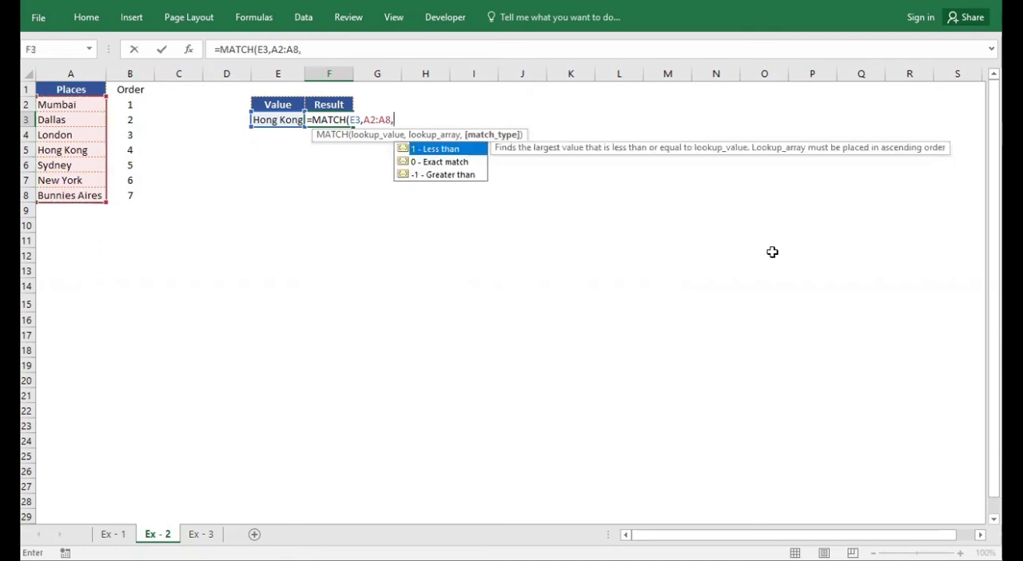
pyautogui.write('0)')
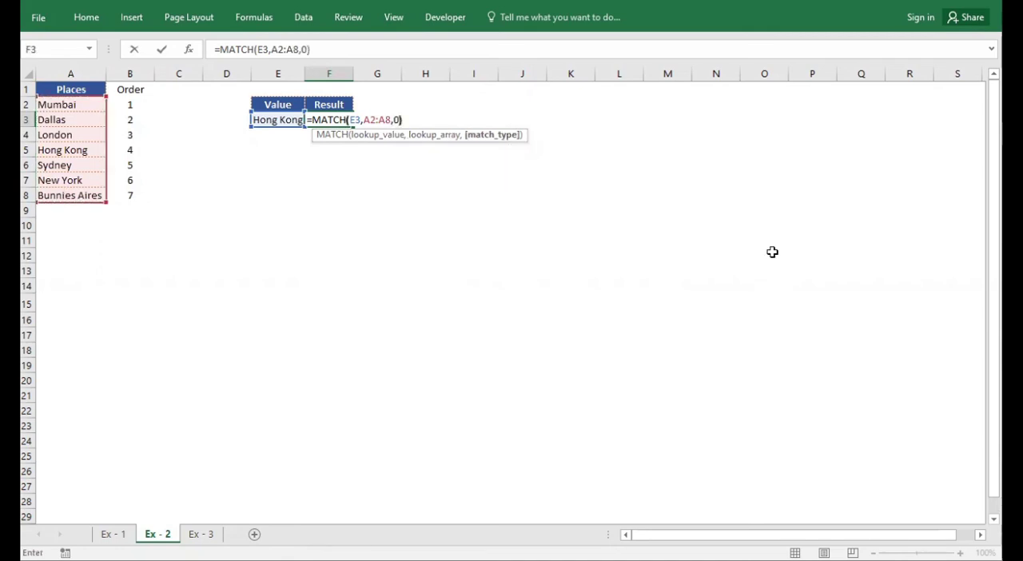
pyautogui.press('Return')
pyautogui.press('Up')
pyautogui.press('Left')
pyautogui.press('Right')
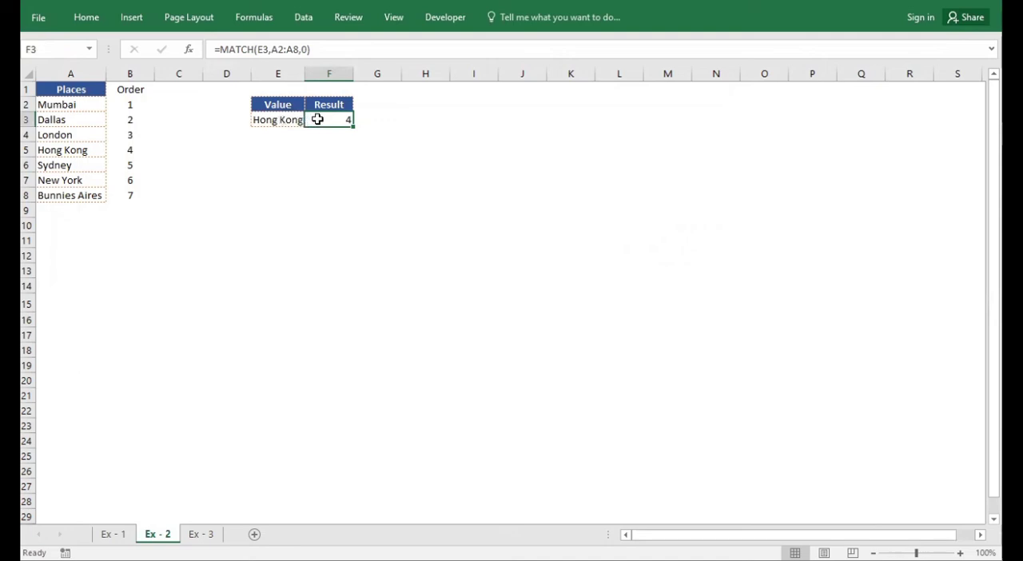
# Replace the F3 formula with =MATCH("Dallas",A2:A8,0), using the place name as a literal text lookup value
pyautogui.write('=match')
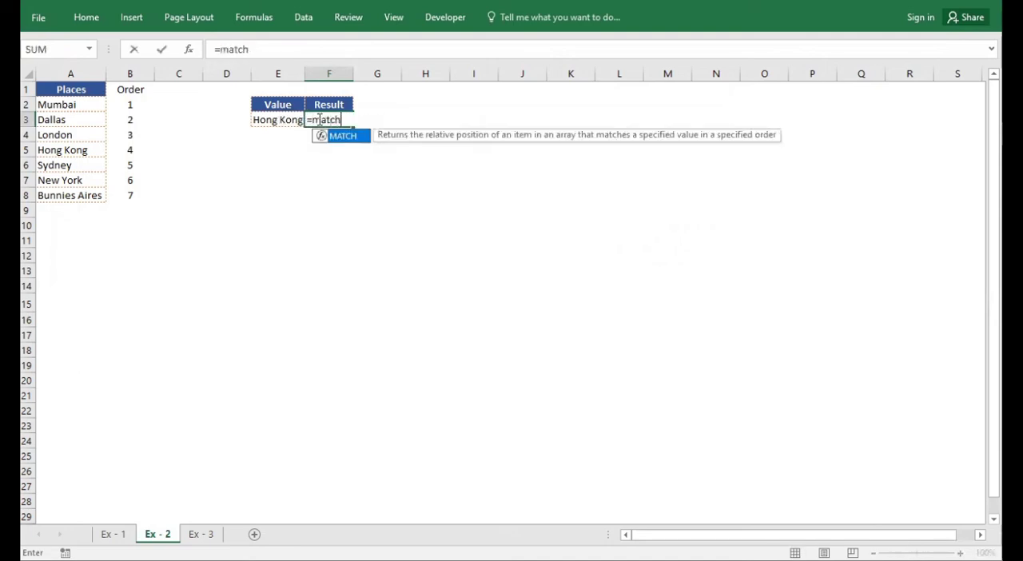
pyautogui.press('Tab')
pyautogui.write('"')
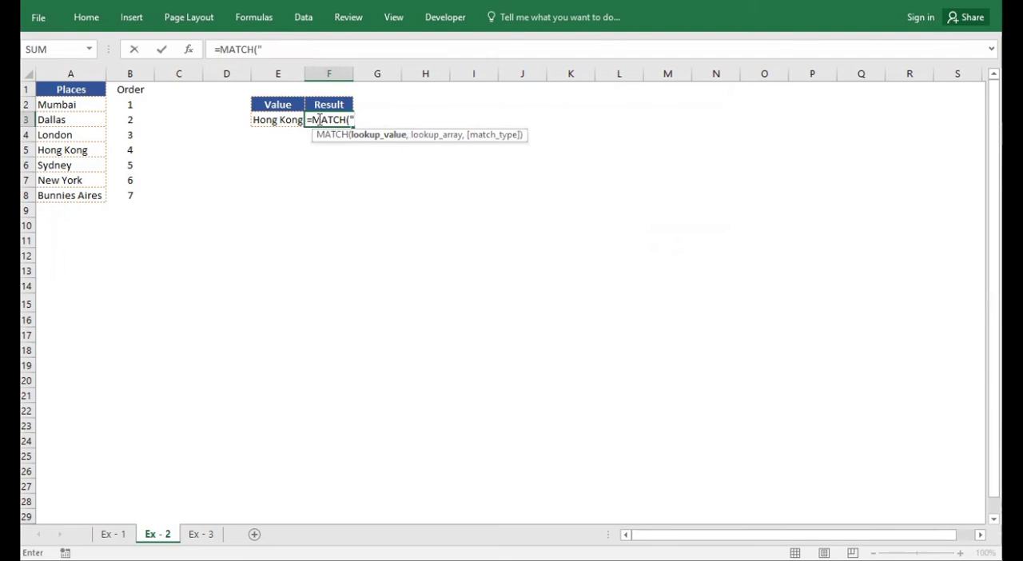
pyautogui.write('Dallas",')
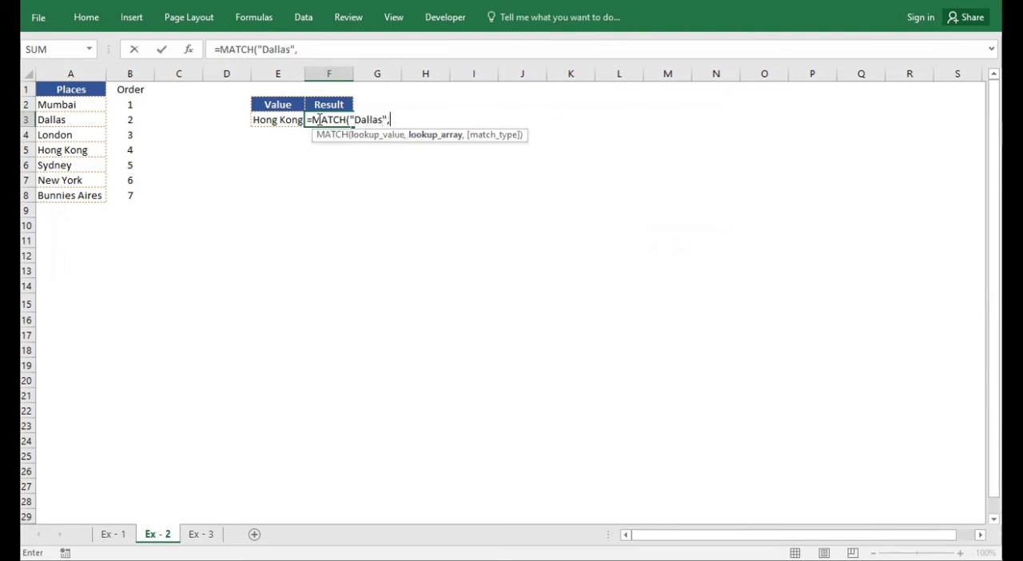
pyautogui.moveTo(68, 106); pyautogui.dragTo(63, 192)
pyautogui.write(',0')
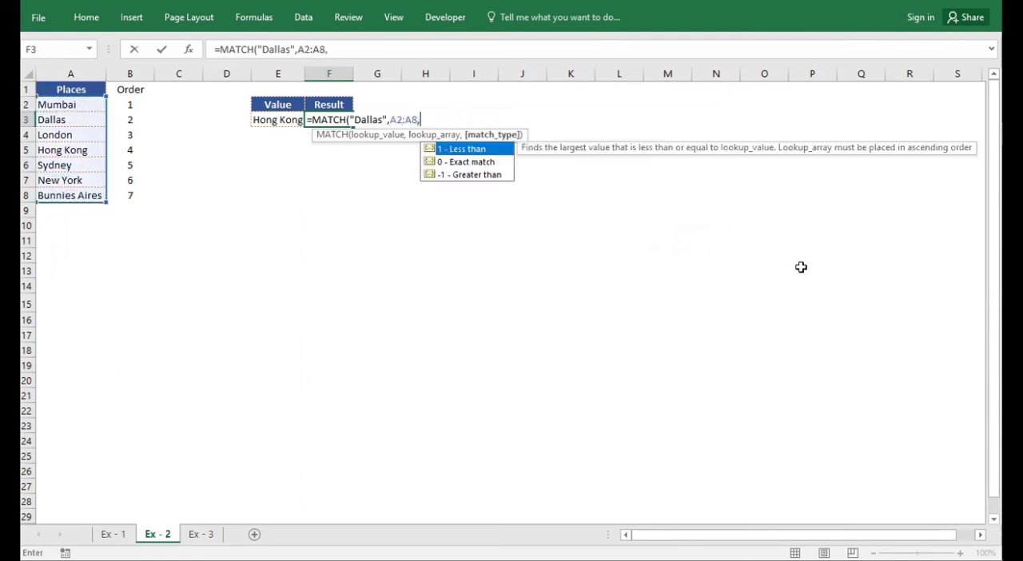
pyautogui.write(')')
pyautogui.press('Return')
pyautogui.press('Up')
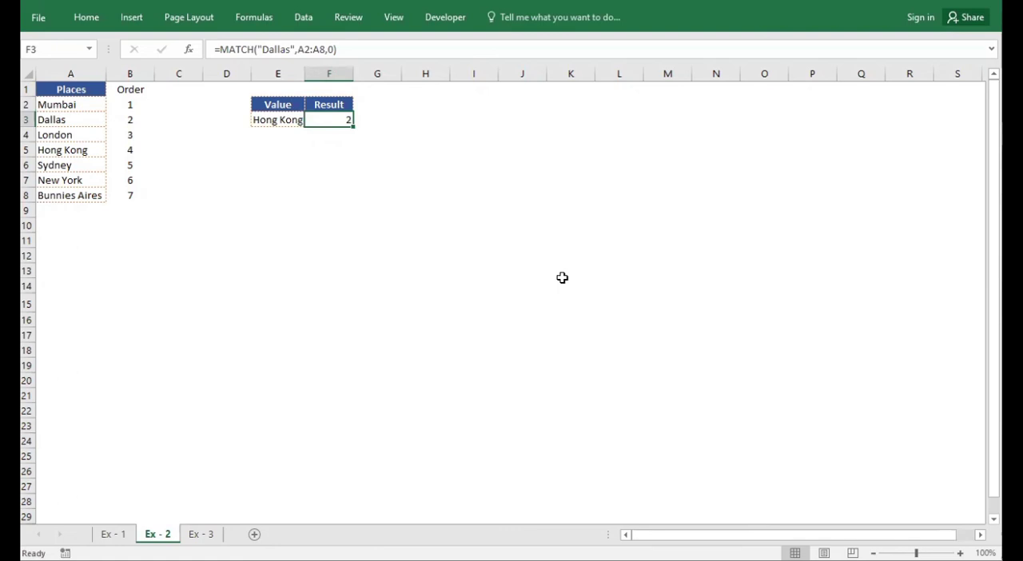
pyautogui.click(349, 199)
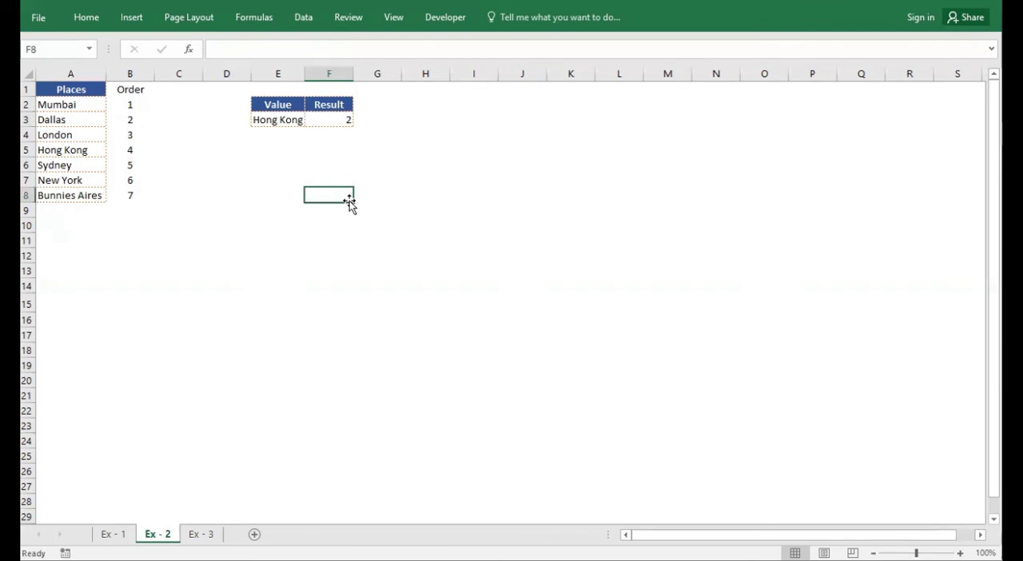